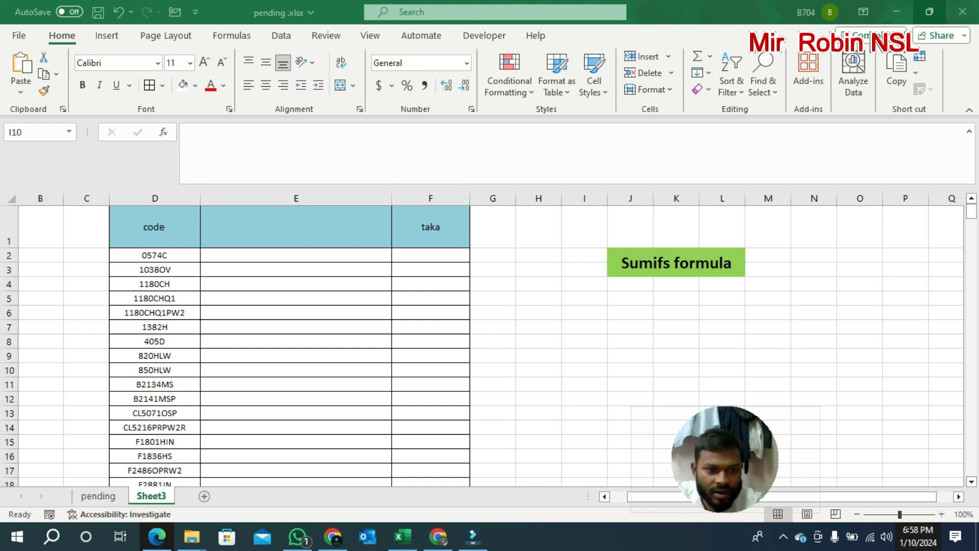
pyautogui.click(584, 370)
pyautogui.click(296, 298)
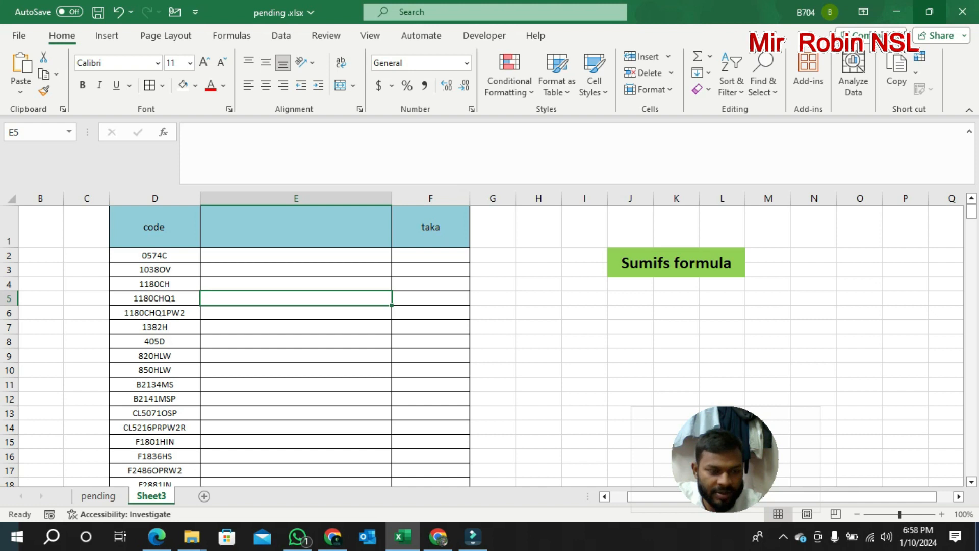
pyautogui.click(431, 298)
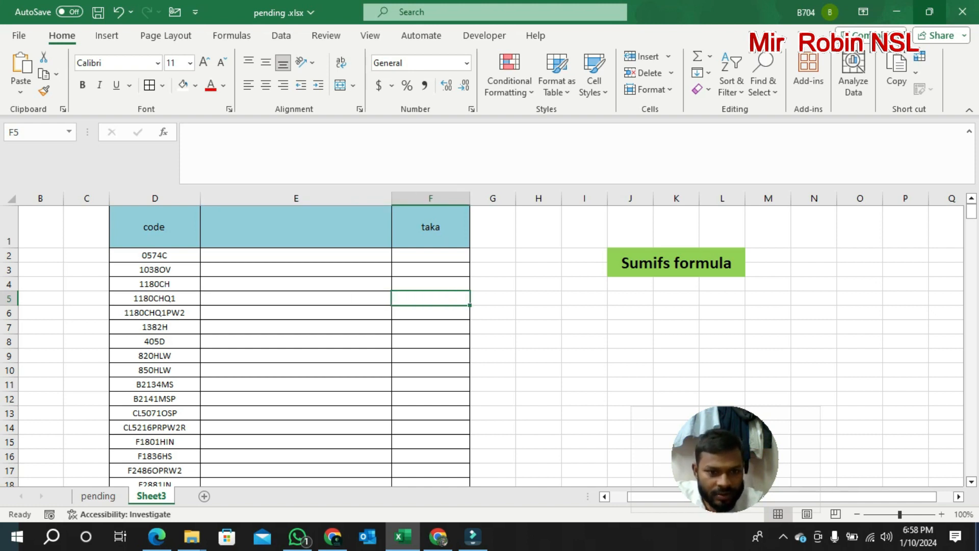
pyautogui.moveTo(155, 255); pyautogui.dragTo(155, 384)
pyautogui.moveTo(154, 255); pyautogui.dragTo(155, 370)
pyautogui.moveTo(431, 255); pyautogui.dragTo(430, 385)
# Filter the pending sheet's code column to show only 0574C and select the Taka values of its rows.
pyautogui.click(98, 497)
pyautogui.click(327, 366)
pyautogui.click(363, 260)
pyautogui.click(56, 343)
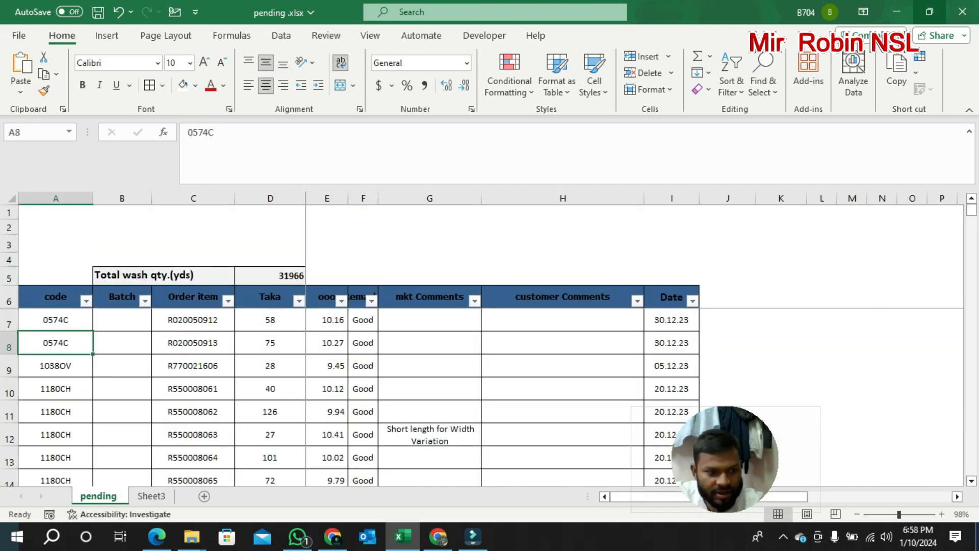
pyautogui.click(86, 301)
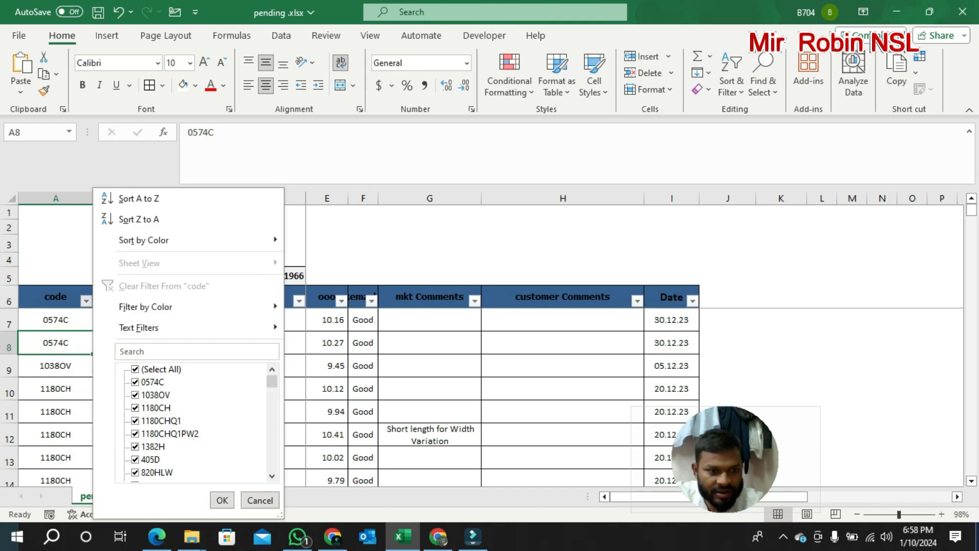
pyautogui.click(136, 369)
pyautogui.click(135, 382)
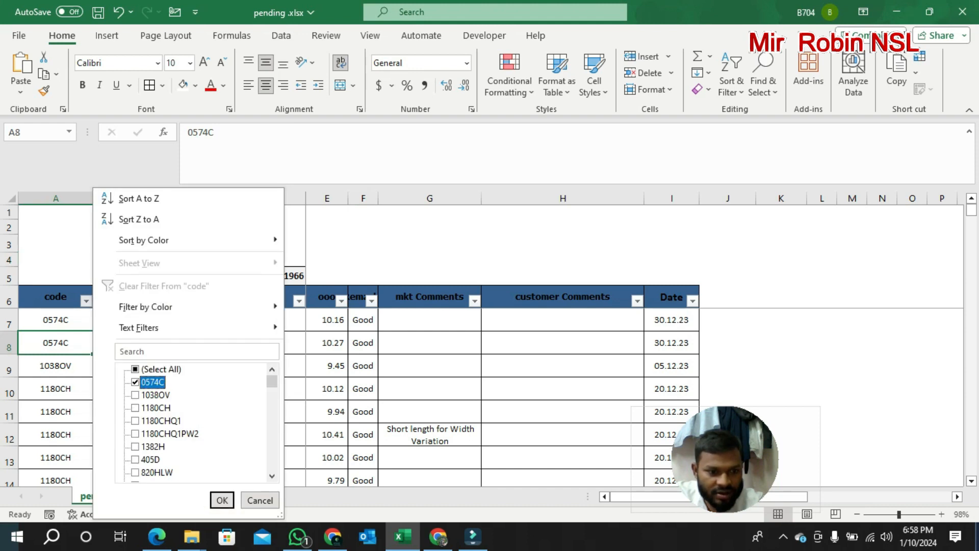
pyautogui.click(222, 500)
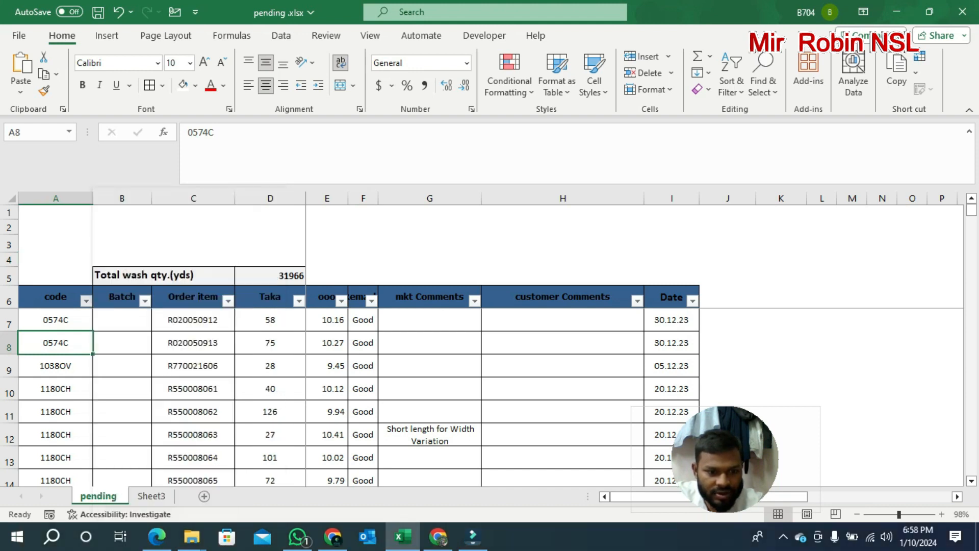
pyautogui.click(327, 390)
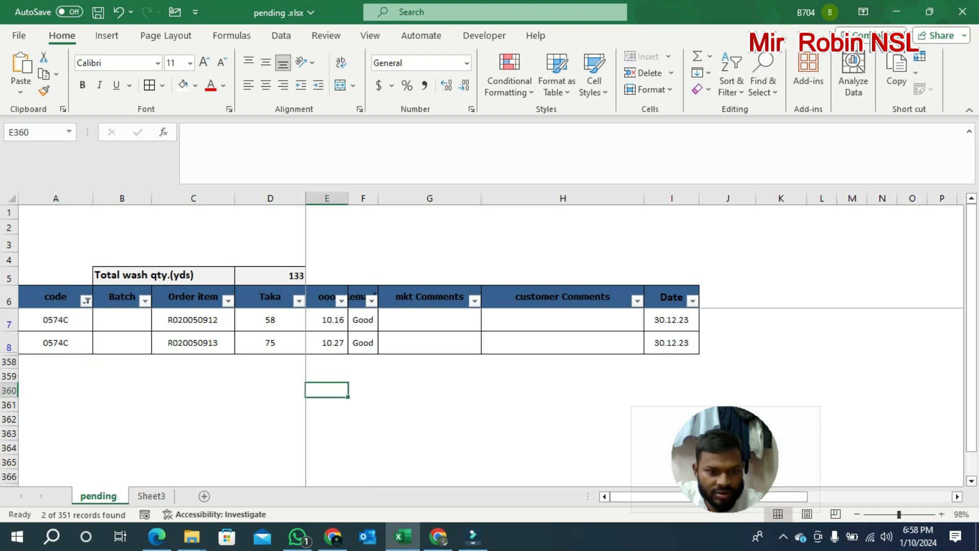
pyautogui.moveTo(270, 320); pyautogui.dragTo(271, 343)
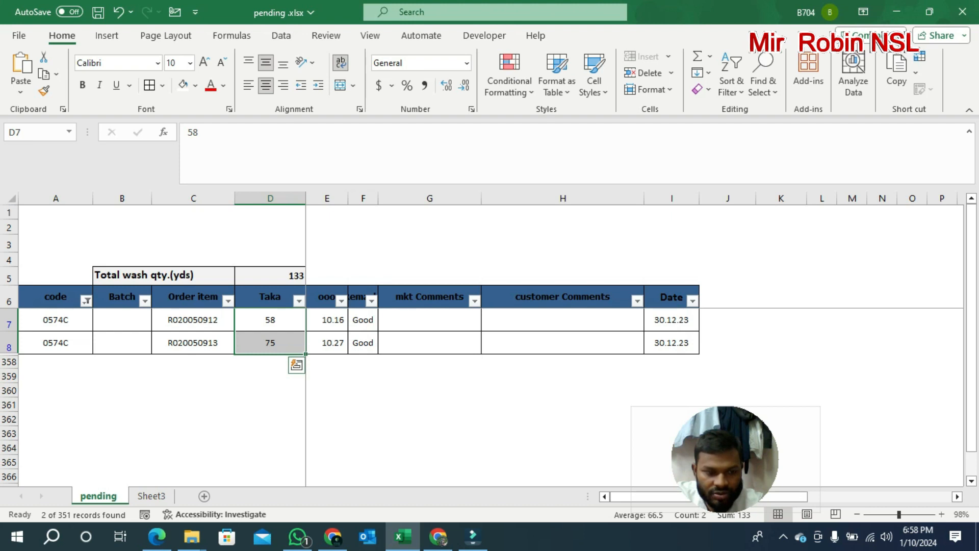
# Change the code column filter on the pending sheet to show only 1038OV.
pyautogui.click(86, 301)
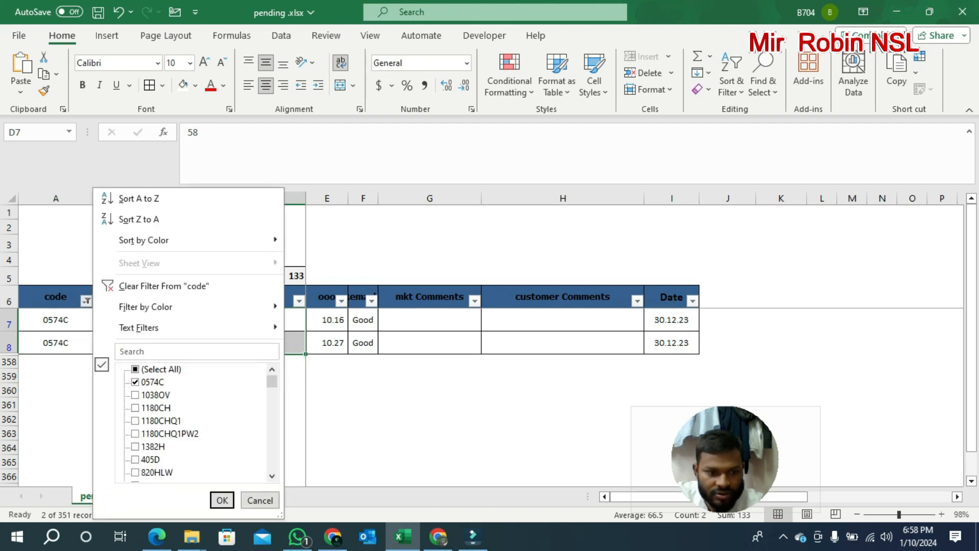
pyautogui.click(135, 382)
pyautogui.click(135, 395)
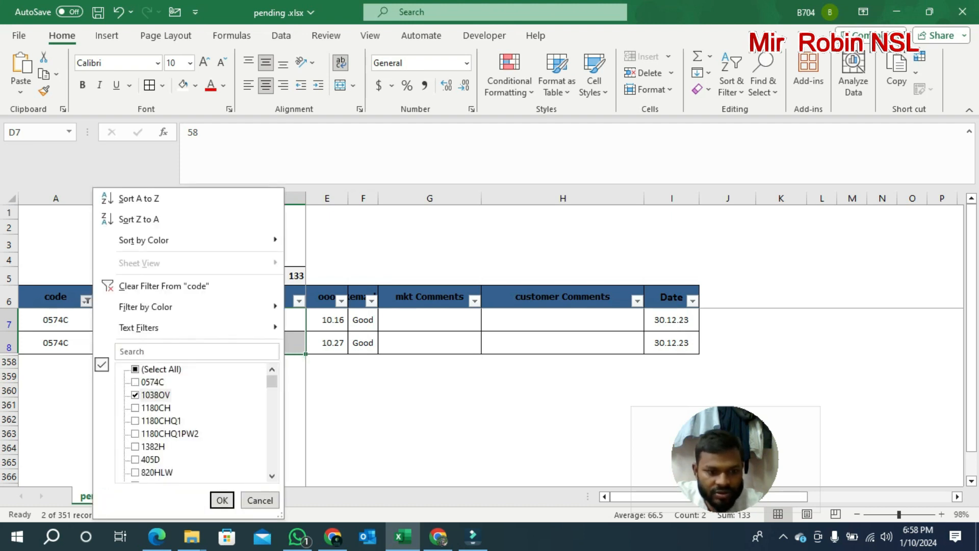
pyautogui.click(222, 500)
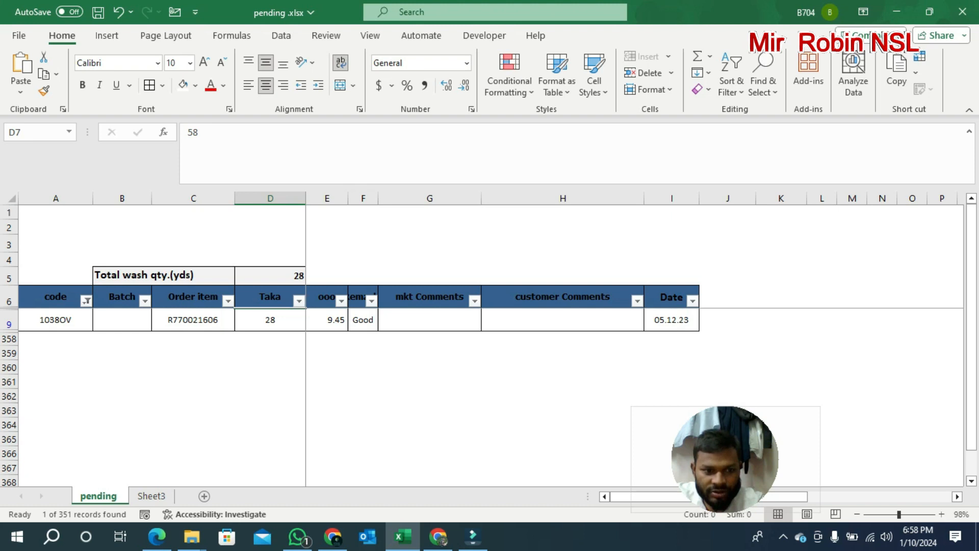
pyautogui.click(194, 410)
# Reset the code column filter on the pending sheet so that all codes are selected.
pyautogui.click(87, 301)
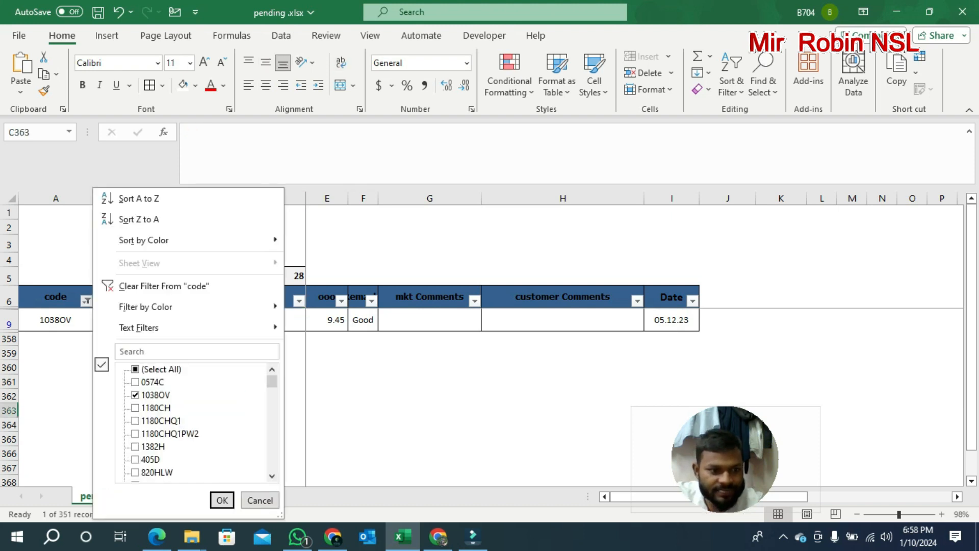
pyautogui.click(136, 395)
pyautogui.click(135, 369)
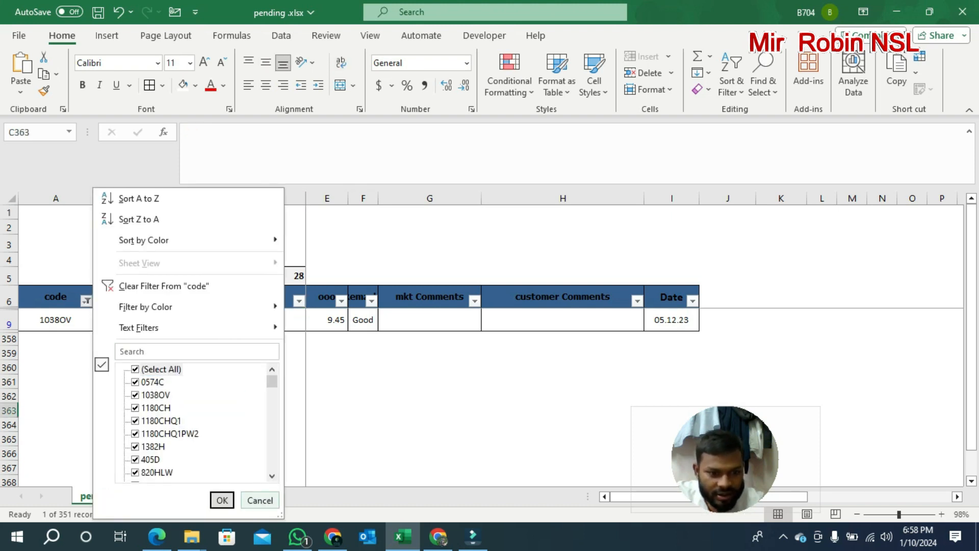
pyautogui.click(222, 500)
pyautogui.click(429, 435)
pyautogui.moveTo(429, 244); pyautogui.dragTo(429, 228)
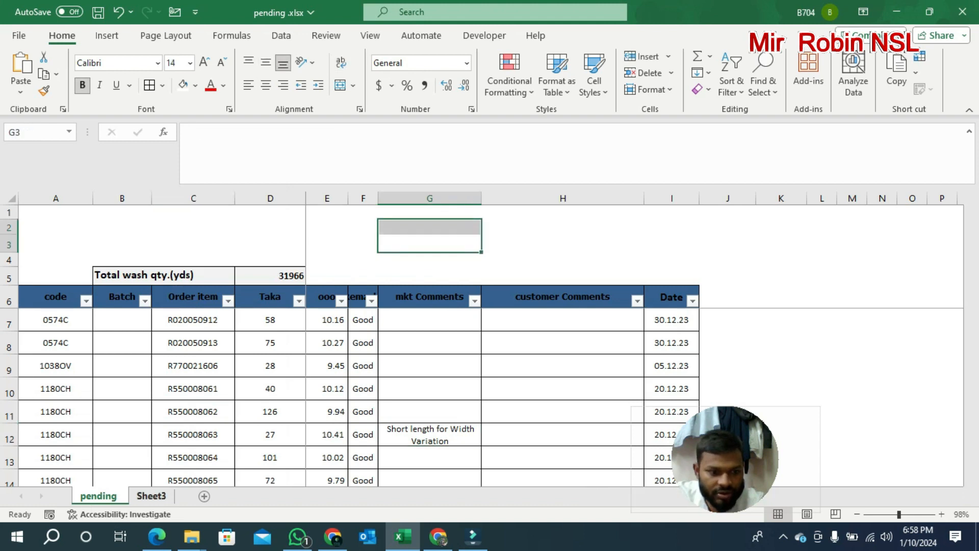
# Start a SUMIFS formula in Sheet3 cell F2 with the pending sheet's Taka values D7:D357 as the sum range.
pyautogui.hotkey('ctrl', 'pagedown')
pyautogui.click(431, 255)
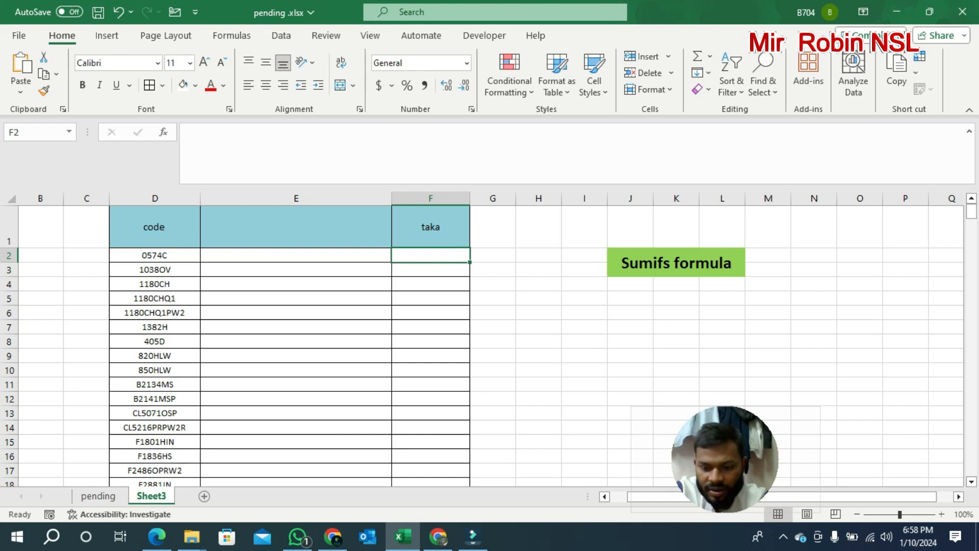
pyautogui.write('=')
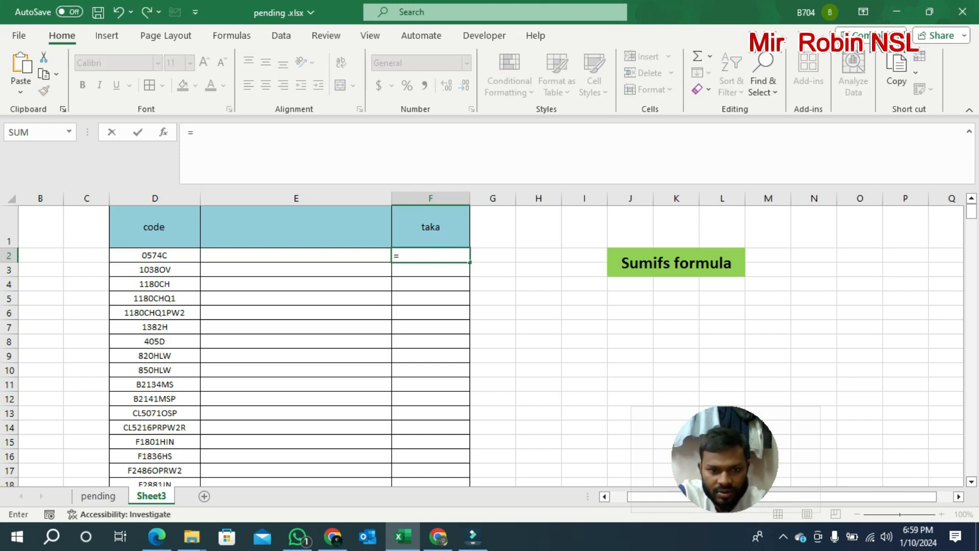
pyautogui.write('sumifs')
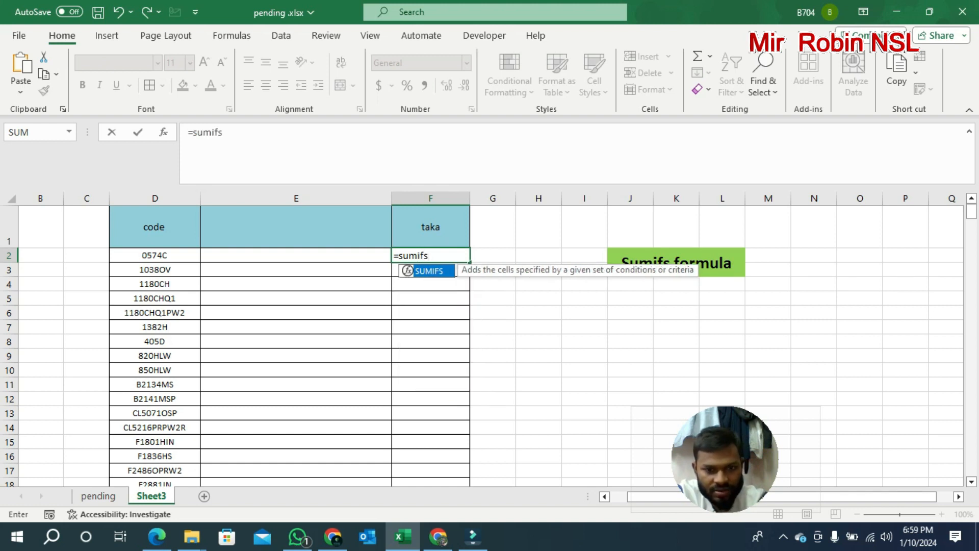
pyautogui.press('Tab')
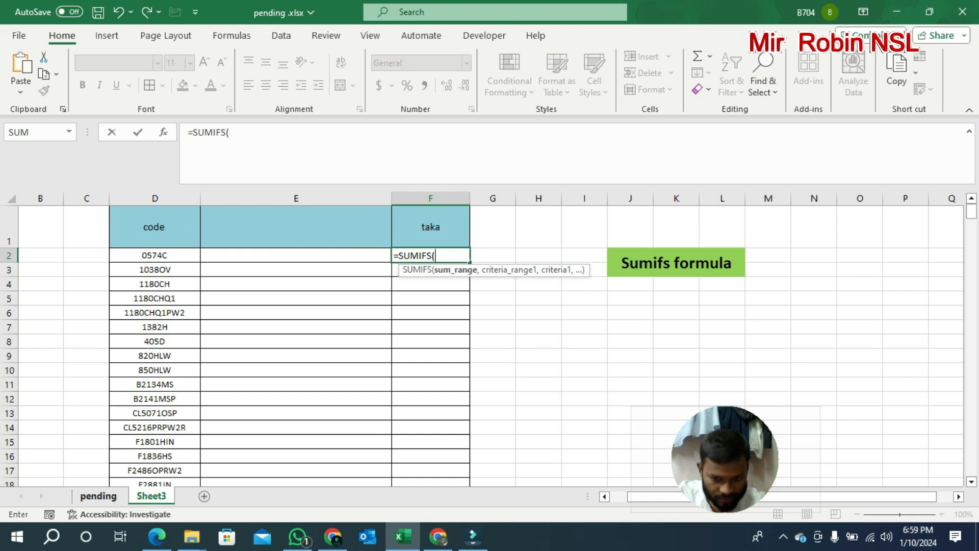
pyautogui.click(99, 496)
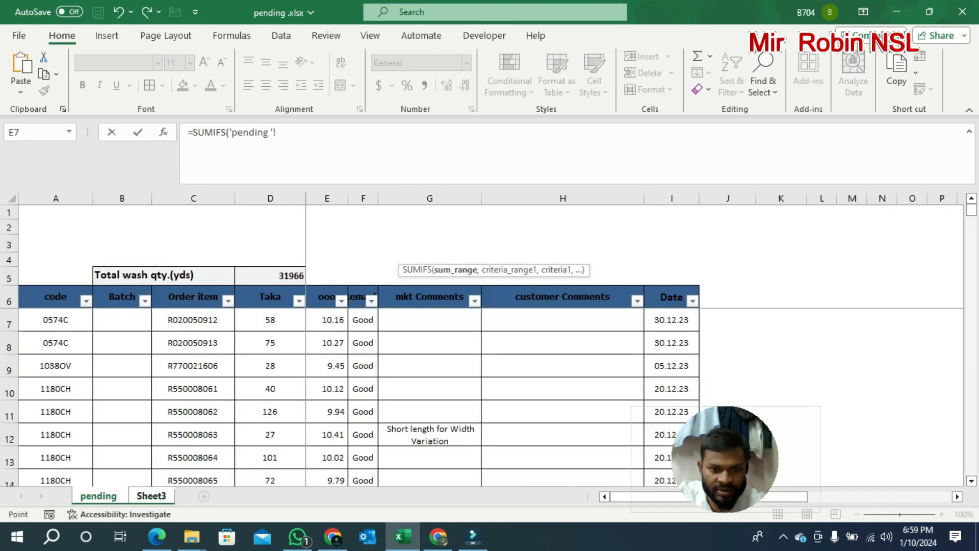
pyautogui.click(269, 320)
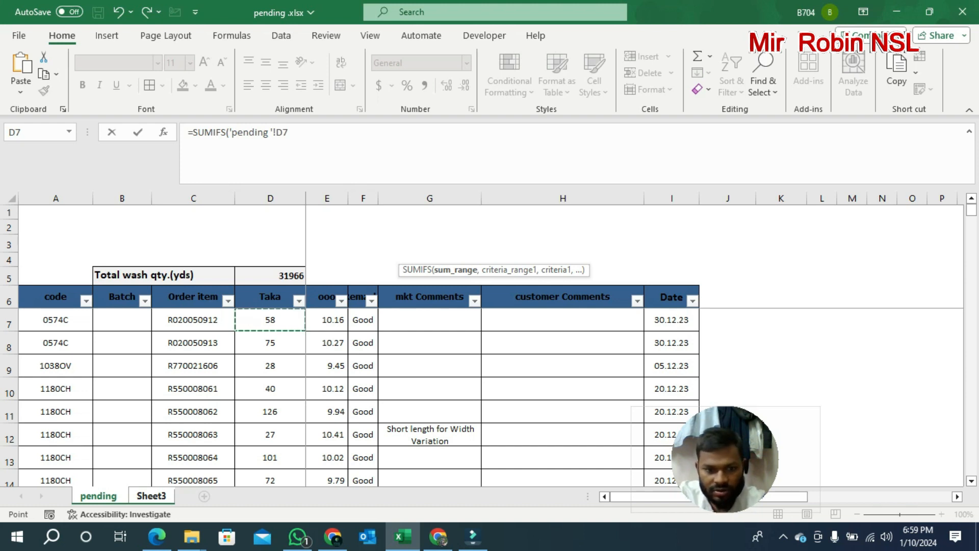
pyautogui.hotkey('ctrl', 'shift', 'Down')
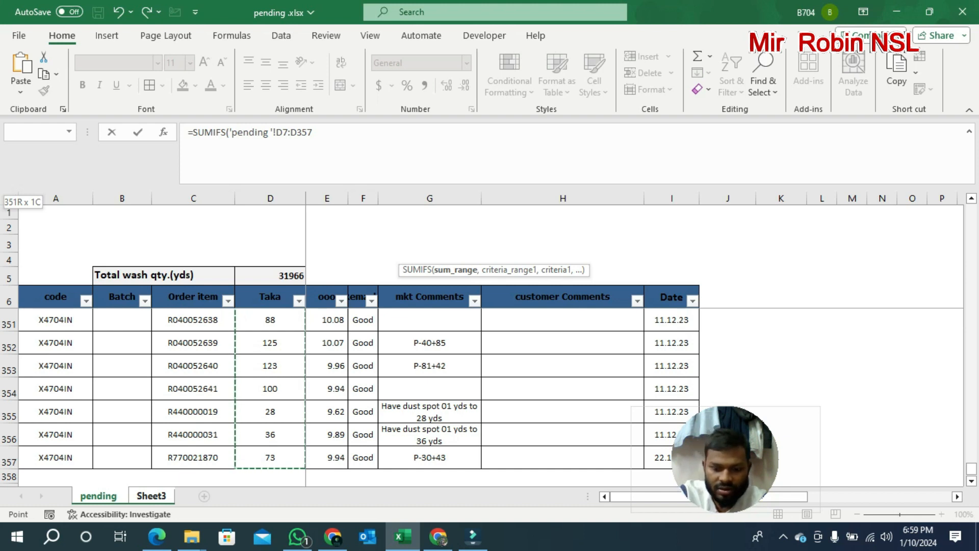
pyautogui.write(',')
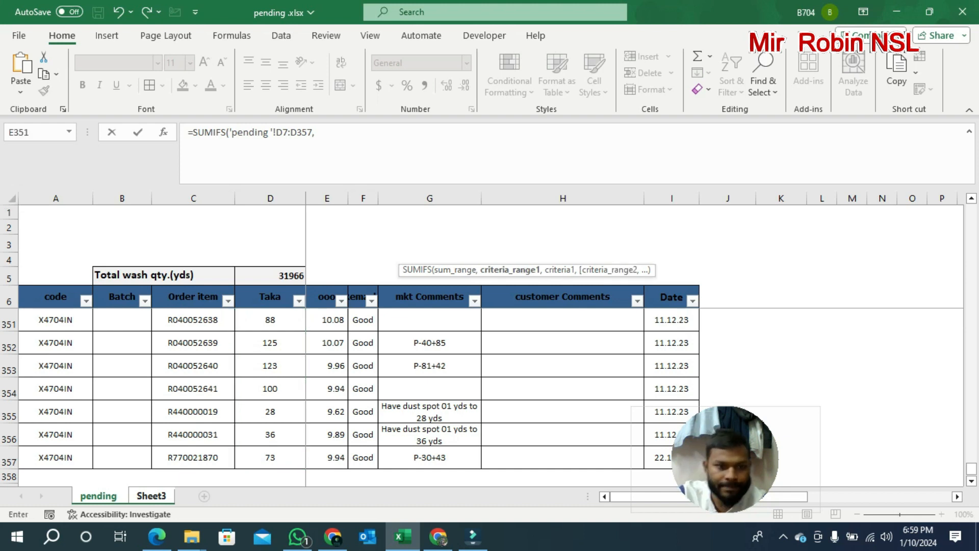
# Add the pending sheet's code cells A7:A357 as the first criteria range of the SUMIFS formula.
pyautogui.moveTo(972, 467); pyautogui.dragTo(971, 209)
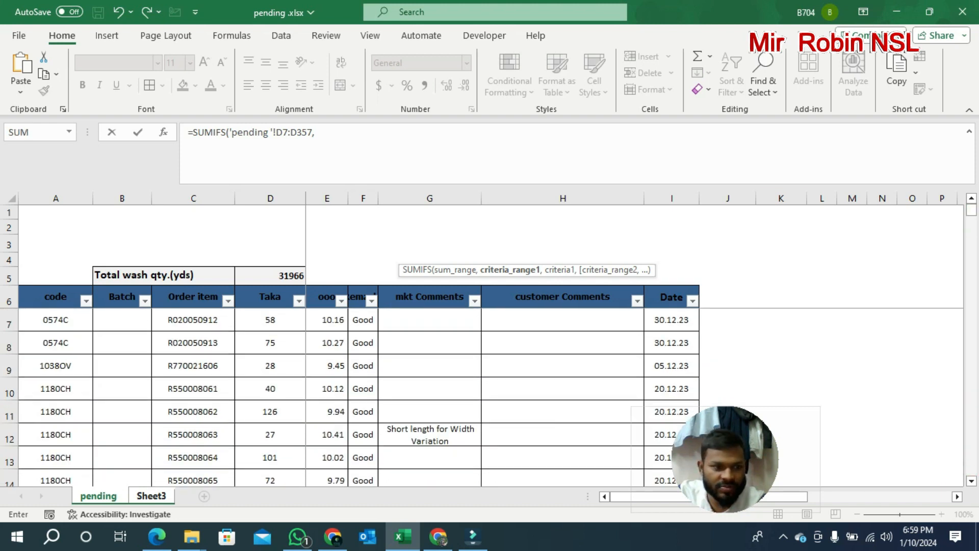
pyautogui.click(55, 320)
pyautogui.hotkey('ctrl', 'shift', 'Down')
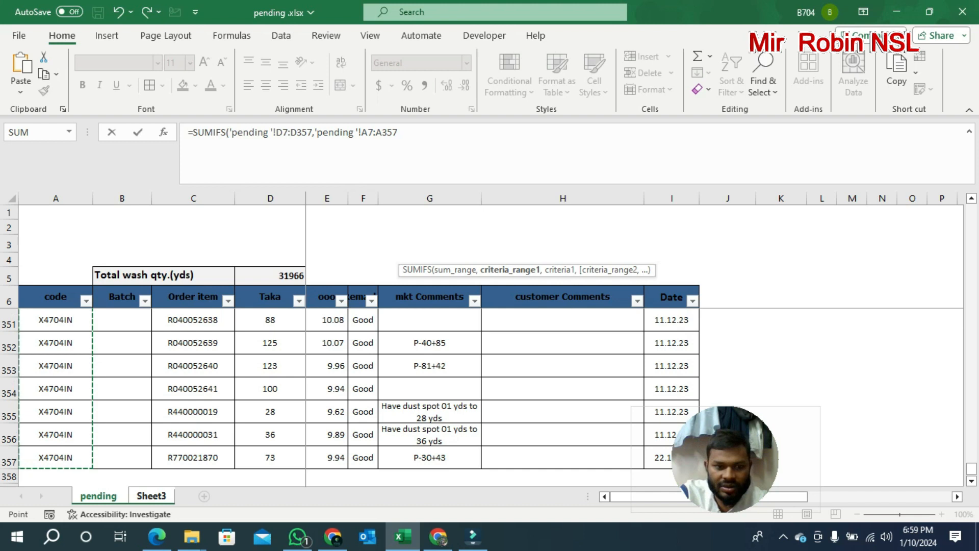
pyautogui.write(',')
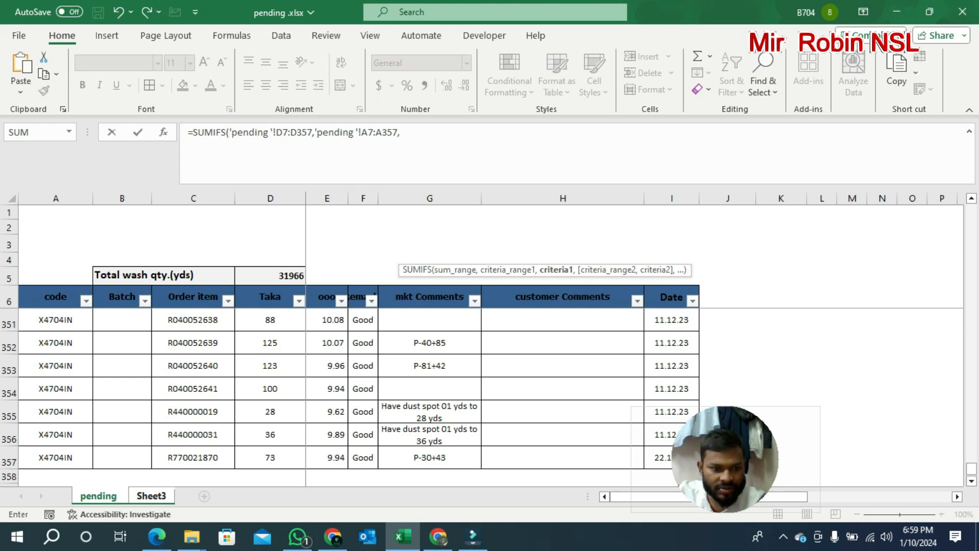
# Use the code in Sheet3 cell D2 as the criterion and complete the SUMIFS formula.
pyautogui.hotkey('ctrl', 'pagedown')
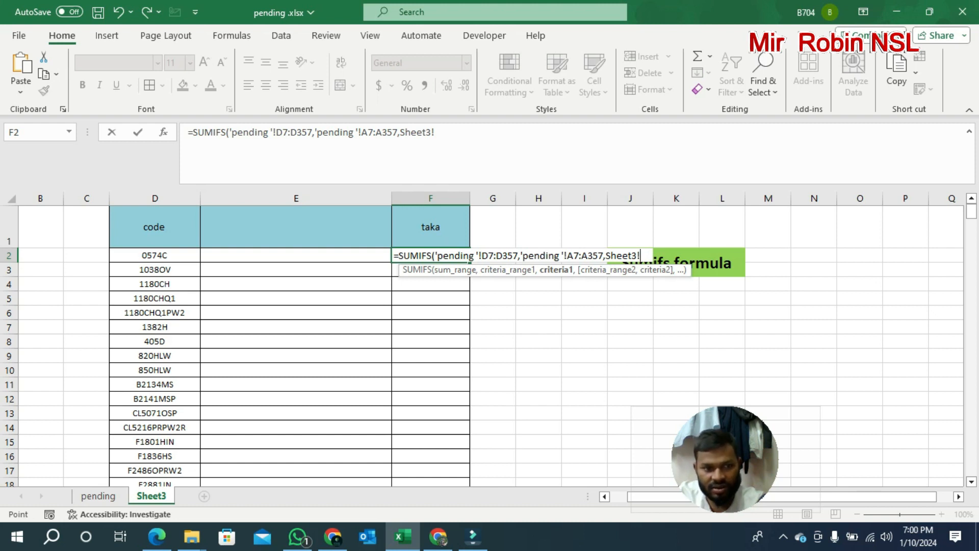
pyautogui.click(155, 255)
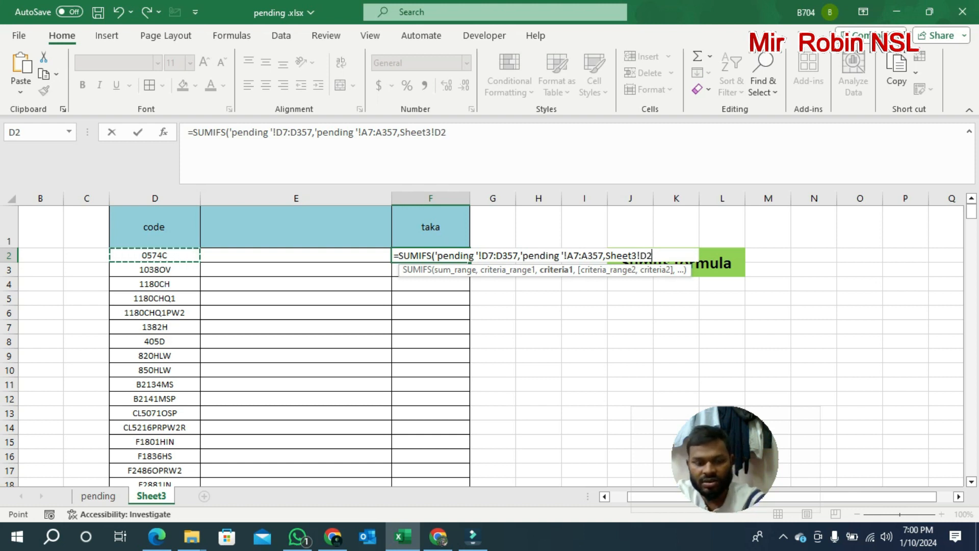
pyautogui.write(')')
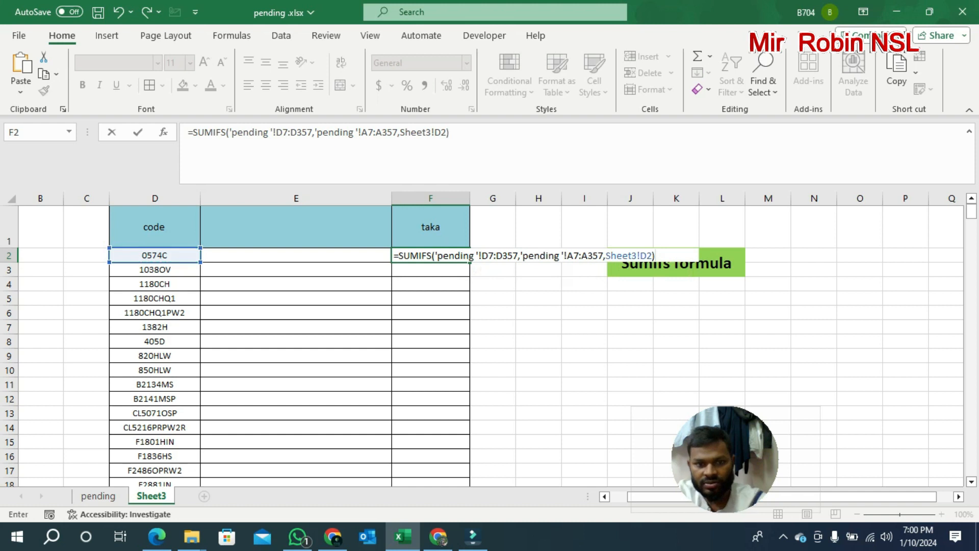
pyautogui.press('Return')
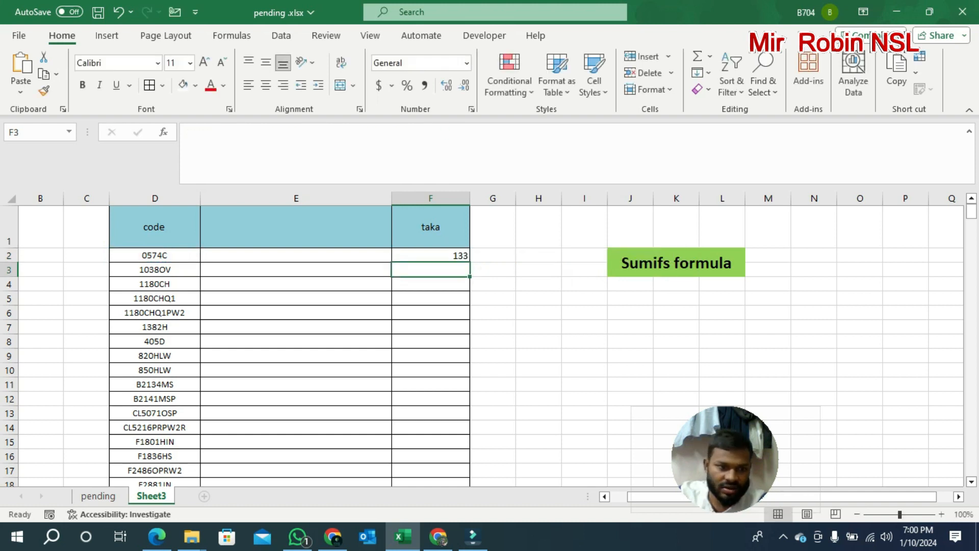
# Copy the SUMIFS formula from F2 down the taka column through F85.
pyautogui.click(332, 298)
pyautogui.click(431, 312)
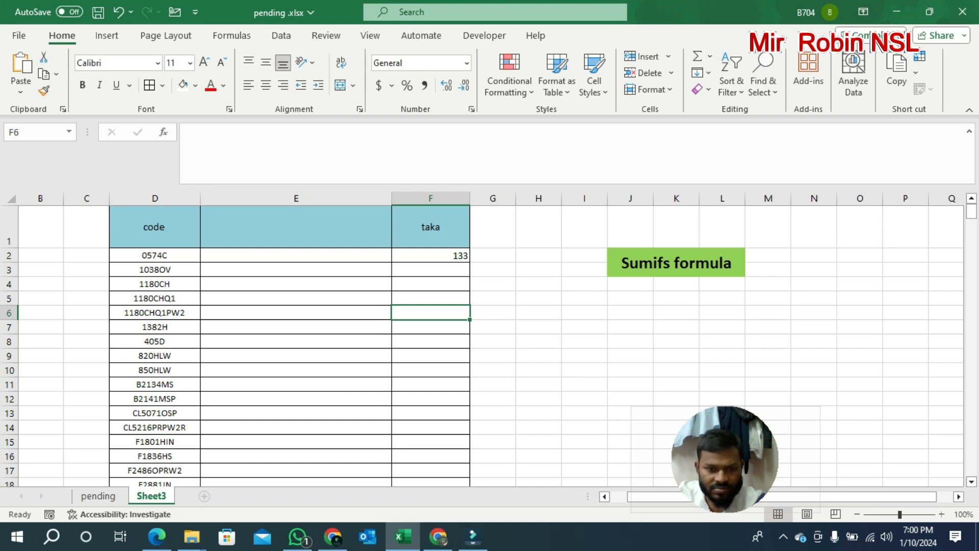
pyautogui.click(430, 255)
pyautogui.moveTo(431, 269); pyautogui.dragTo(462, 328)
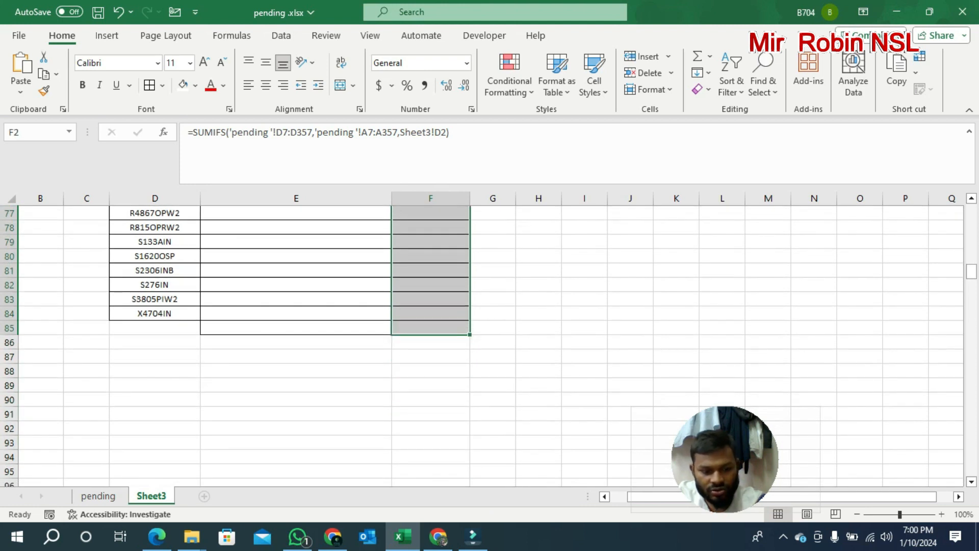
pyautogui.hotkey('ctrl', 'v')
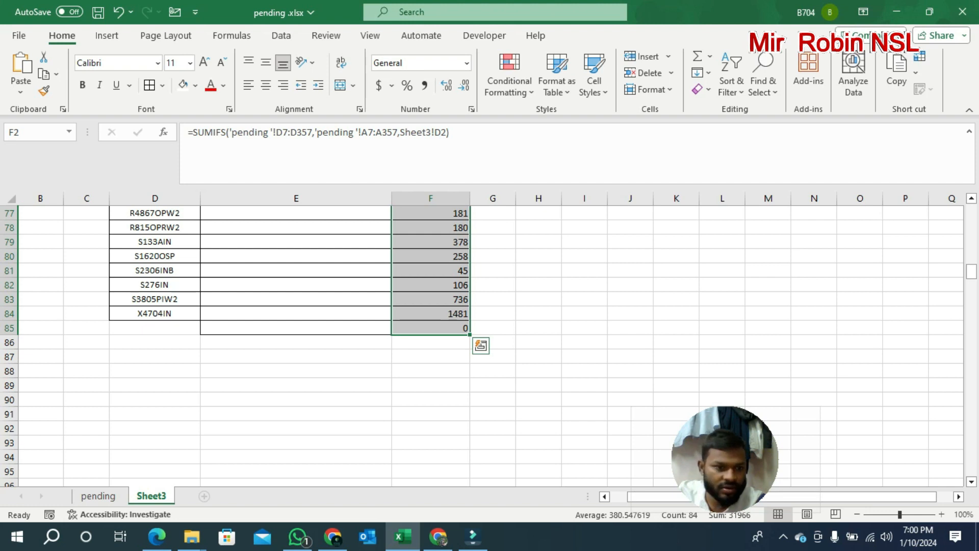
pyautogui.click(431, 400)
pyautogui.scroll(1, 430, 400)
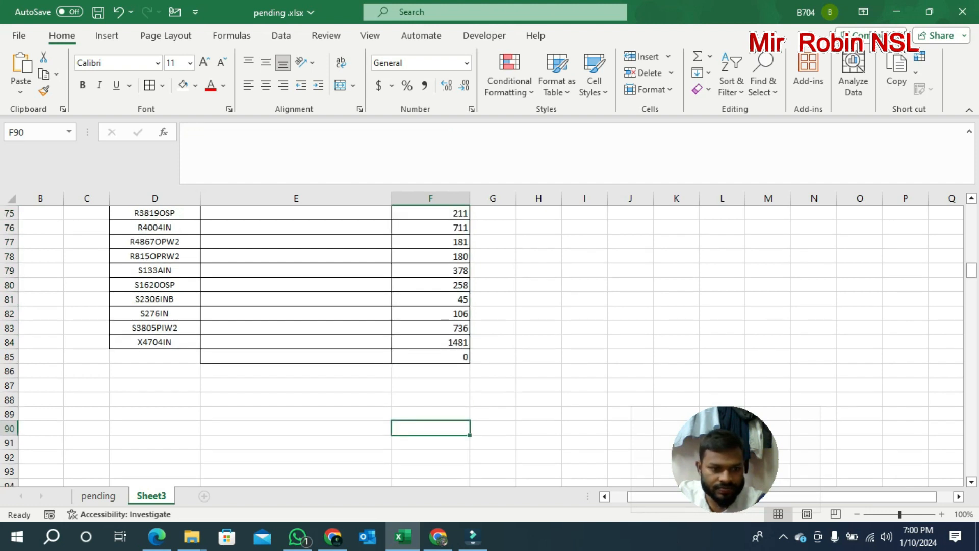
pyautogui.moveTo(154, 328); pyautogui.dragTo(230, 315)
pyautogui.scroll(1, 230, 315)
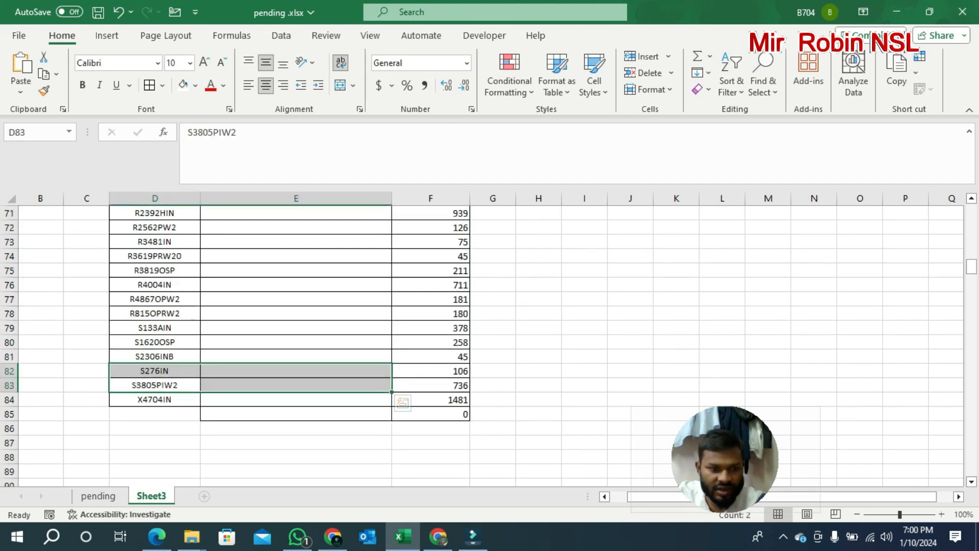
pyautogui.moveTo(155, 400); pyautogui.dragTo(424, 414)
pyautogui.click(296, 343)
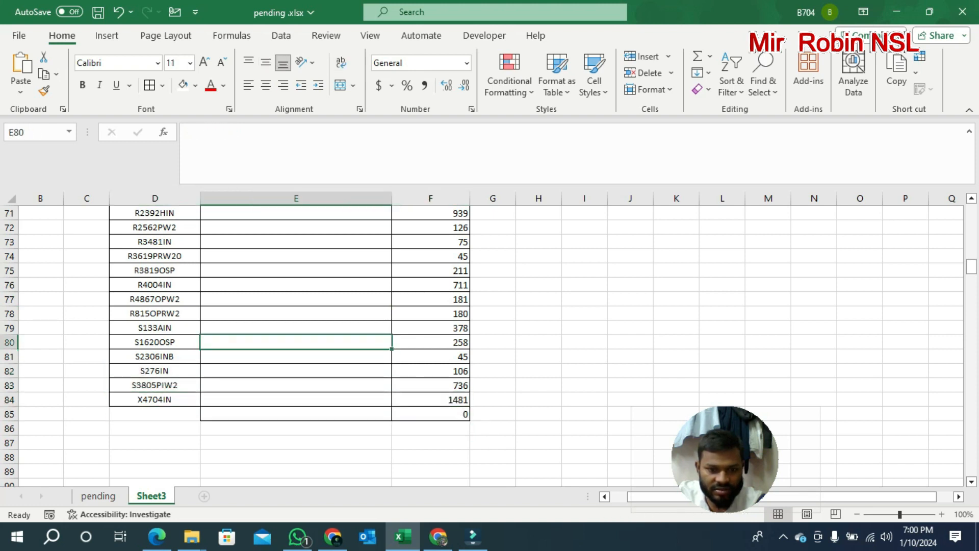
# Copy the code S3805PIW2 from Sheet3 cell D83.
pyautogui.scroll(1, 295, 343)
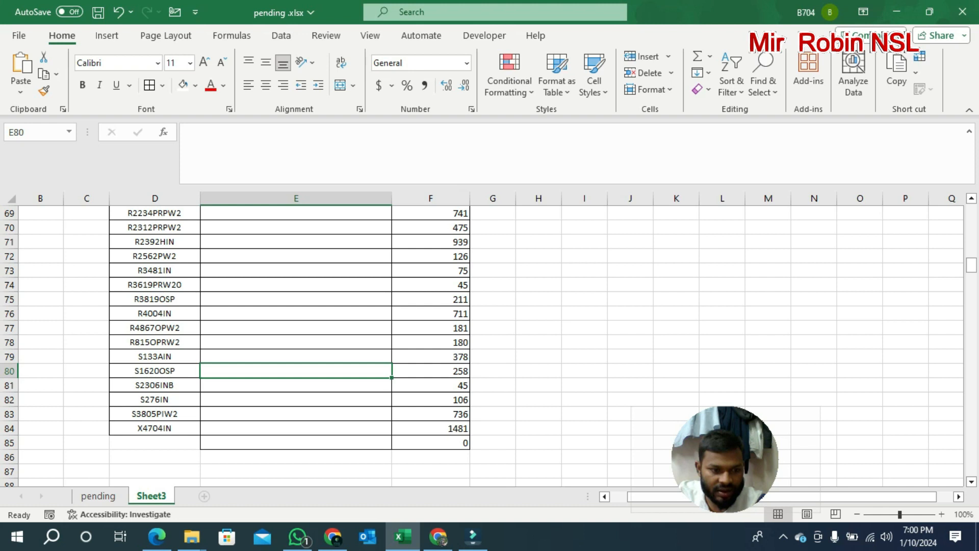
pyautogui.moveTo(154, 413); pyautogui.dragTo(449, 414)
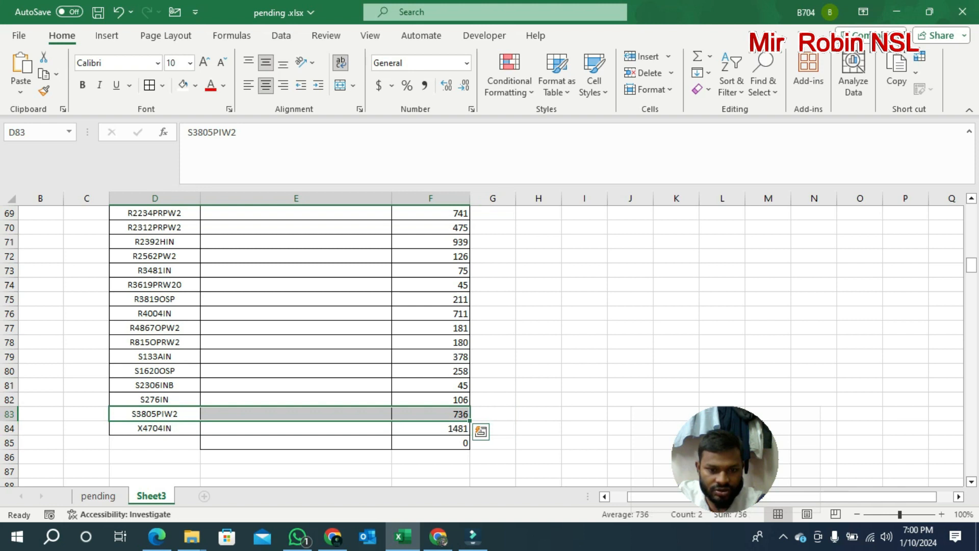
pyautogui.click(538, 385)
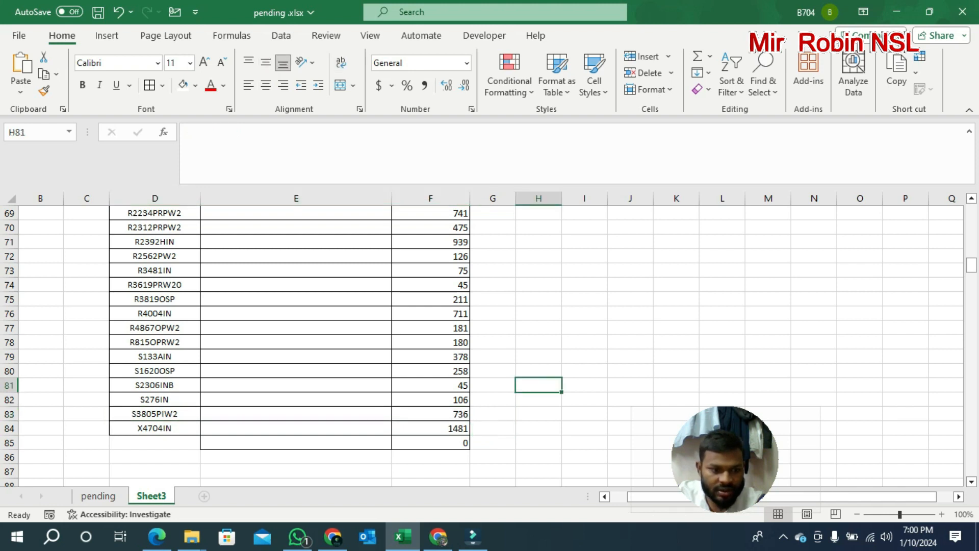
pyautogui.click(154, 414)
pyautogui.moveTo(238, 132); pyautogui.dragTo(187, 133)
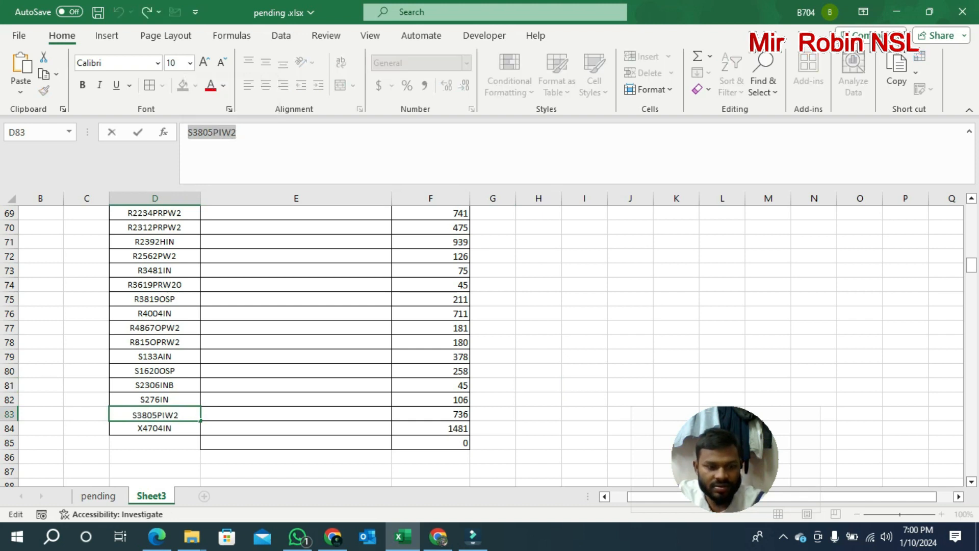
# Filter the code column on the pending sheet to show only S3805PIW2.
pyautogui.click(98, 496)
pyautogui.click(270, 244)
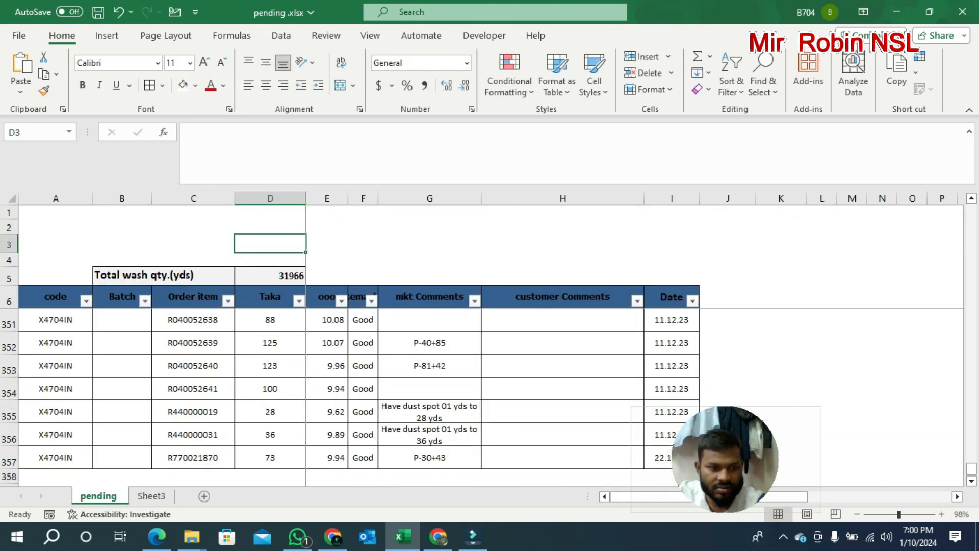
pyautogui.scroll(1, 270, 244)
pyautogui.click(86, 301)
pyautogui.hotkey('ctrl', 'v')
pyautogui.press('Return')
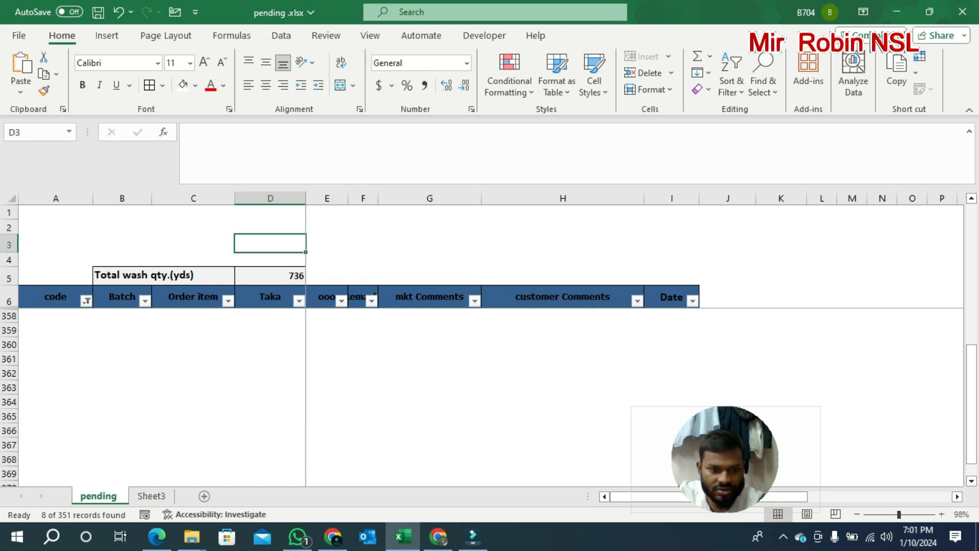
# Check Sheet3's taka value for S3805PIW2 in row 83 against the filtered pending total, and review the taka values in the rows above.
pyautogui.click(151, 495)
pyautogui.moveTo(430, 414); pyautogui.dragTo(155, 414)
pyautogui.click(676, 299)
pyautogui.scroll(3, 677, 299)
pyautogui.scroll(1, 484, 347)
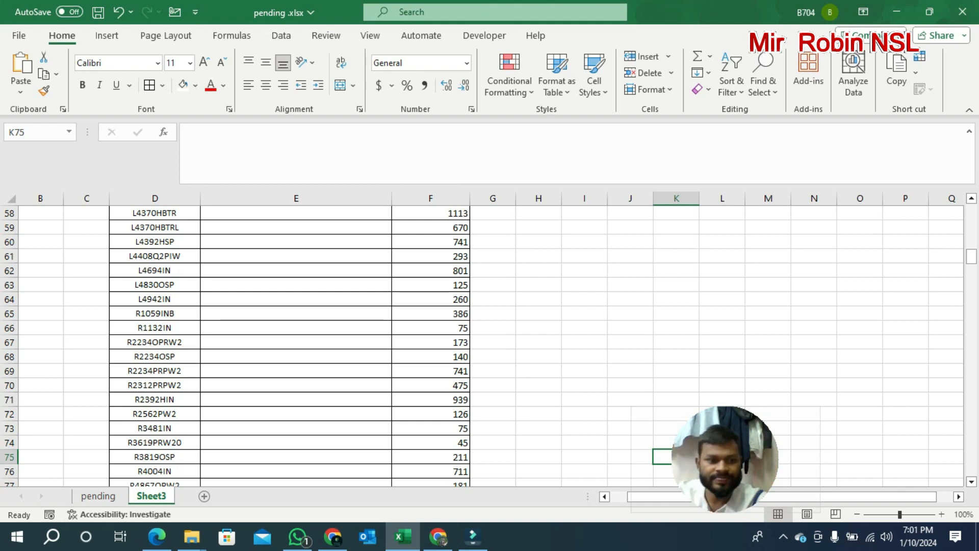
pyautogui.scroll(8, 485, 346)
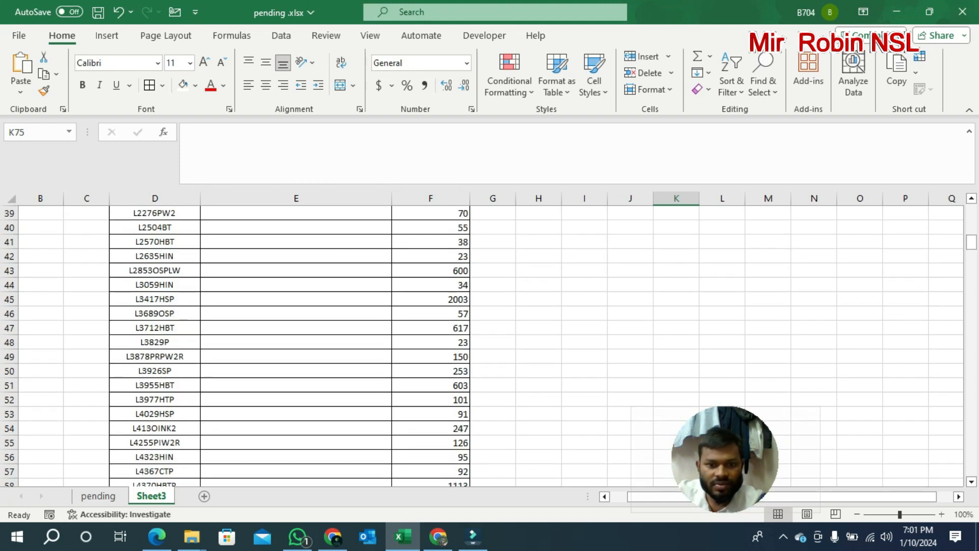
pyautogui.scroll(2, 485, 347)
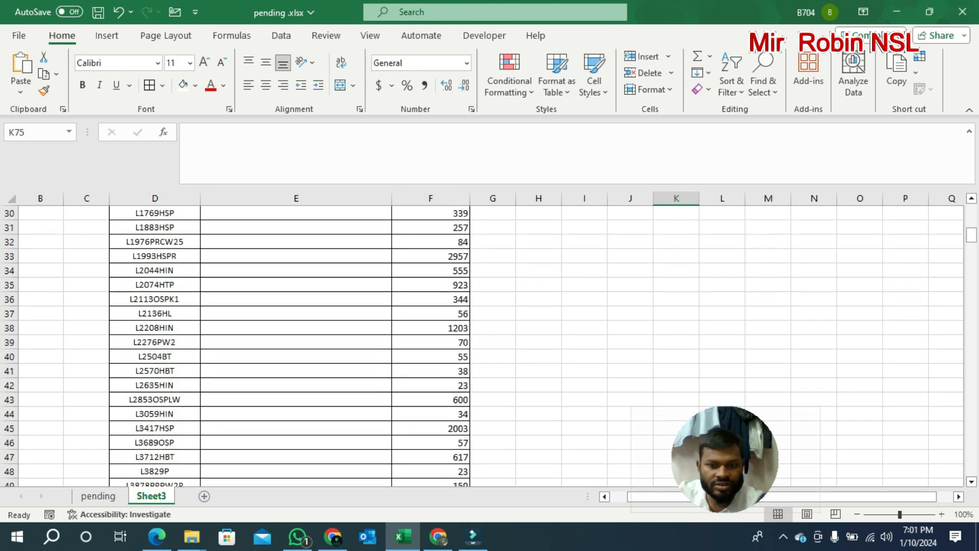
pyautogui.scroll(2, 484, 347)
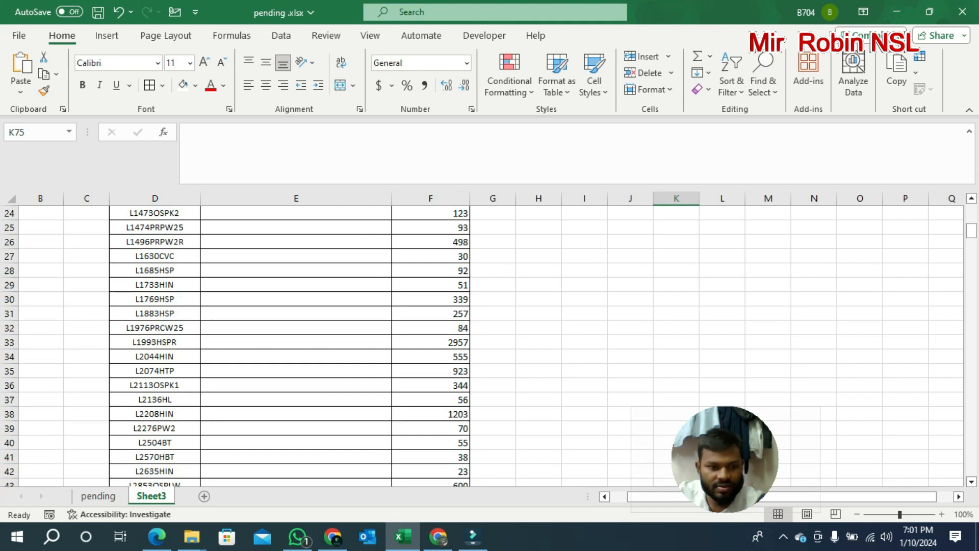